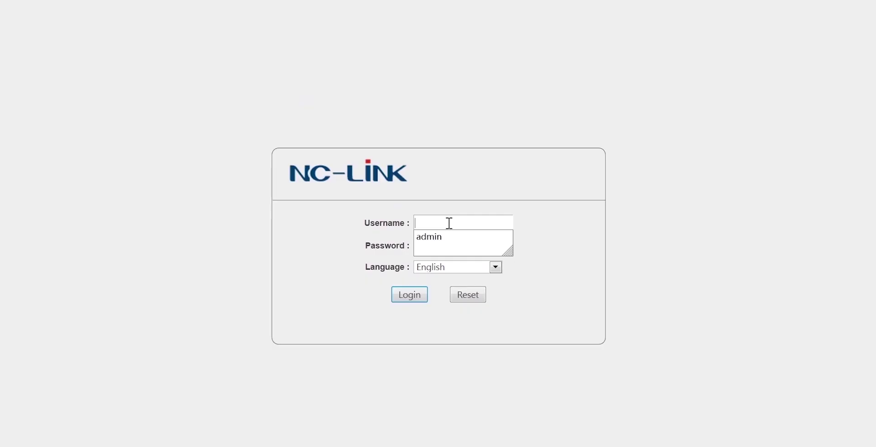
Enter the admin username and the login password, keeping the language set to English
{"action": "type", "text": "n"}
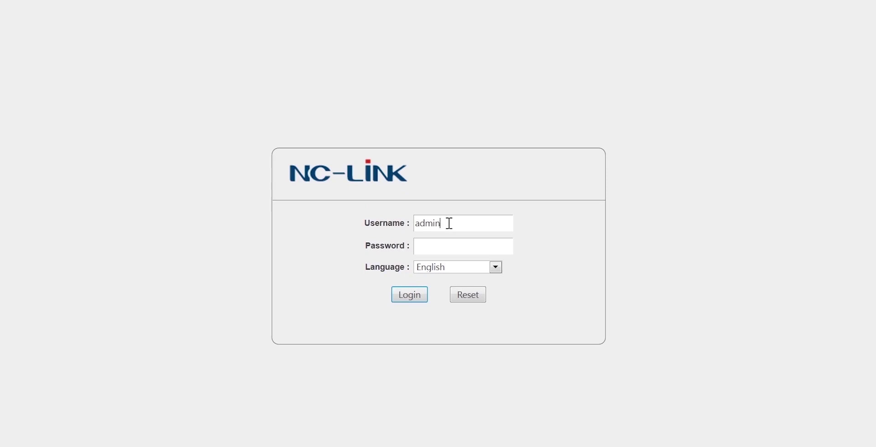
{"action": "left_click", "coordinate": [465, 248]}
{"action": "type", "text": "a"}
Log in and reload the device Status information page
{"action": "left_click", "coordinate": [393, 295]}
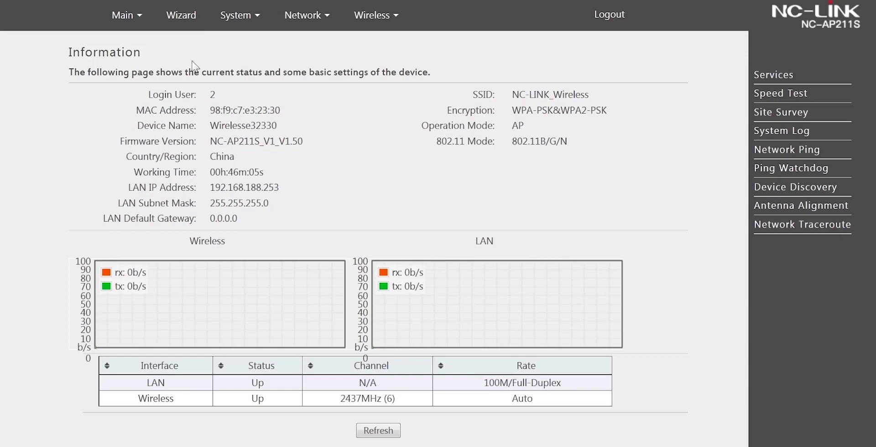
{"action": "left_click", "coordinate": [132, 10]}
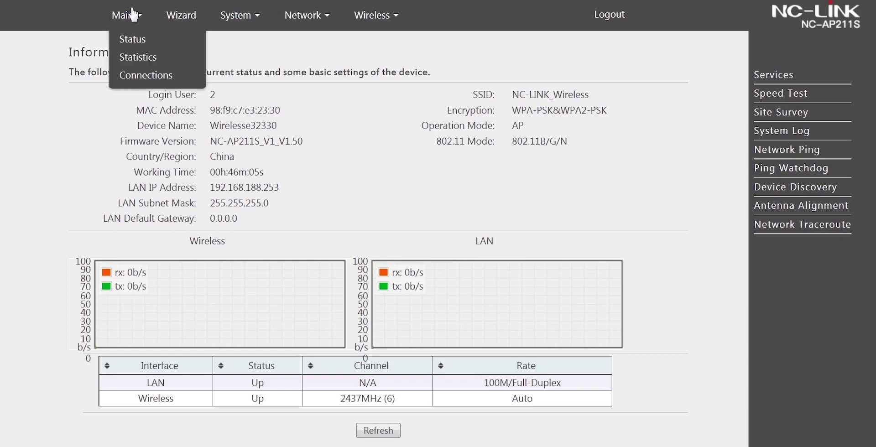
{"action": "left_click", "coordinate": [139, 42]}
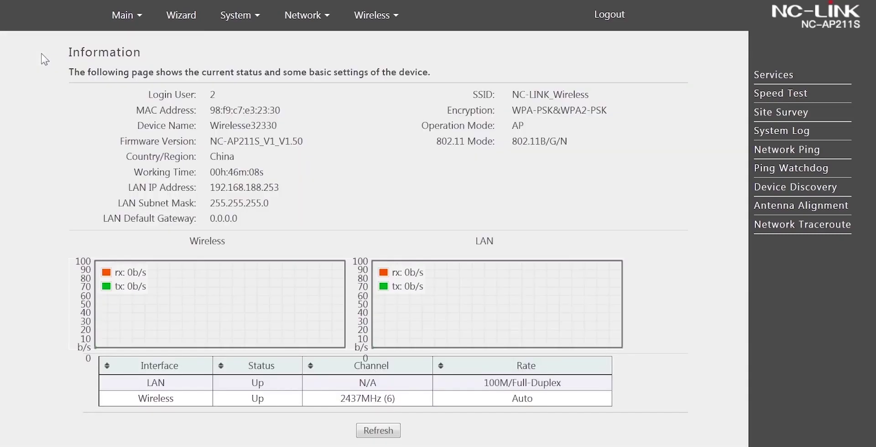
Review the packet Statistics and Connections pages, then launch the Setup Wizard
{"action": "left_click", "coordinate": [126, 15]}
{"action": "left_click", "coordinate": [137, 59]}
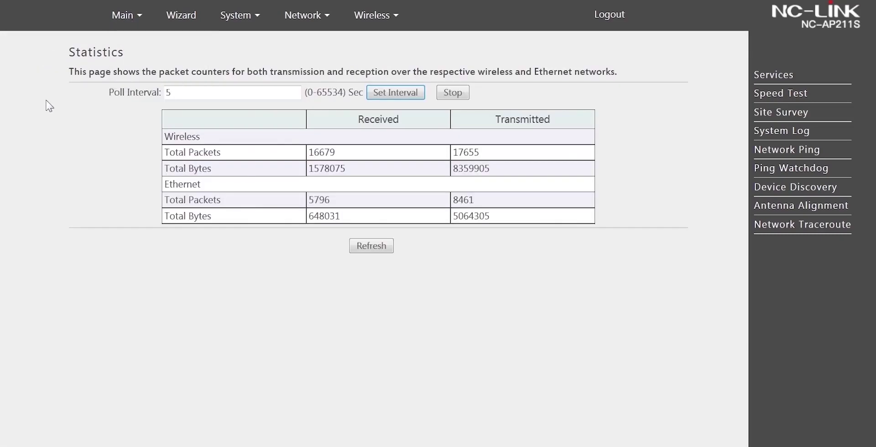
{"action": "left_click", "coordinate": [128, 15]}
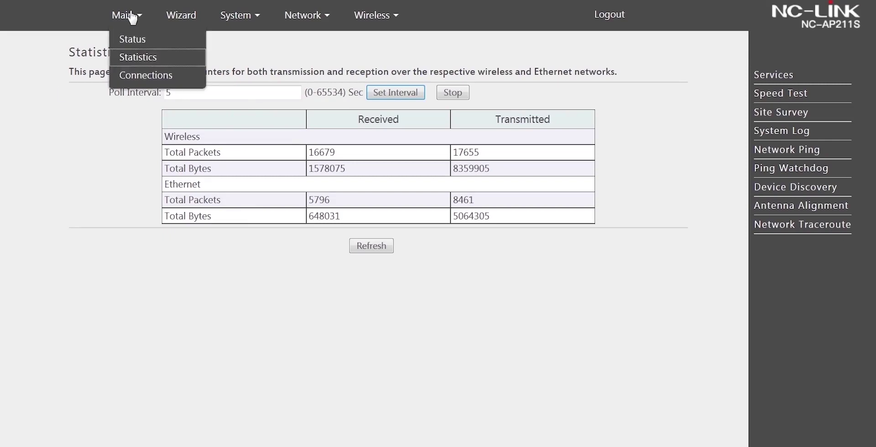
{"action": "left_click", "coordinate": [135, 74]}
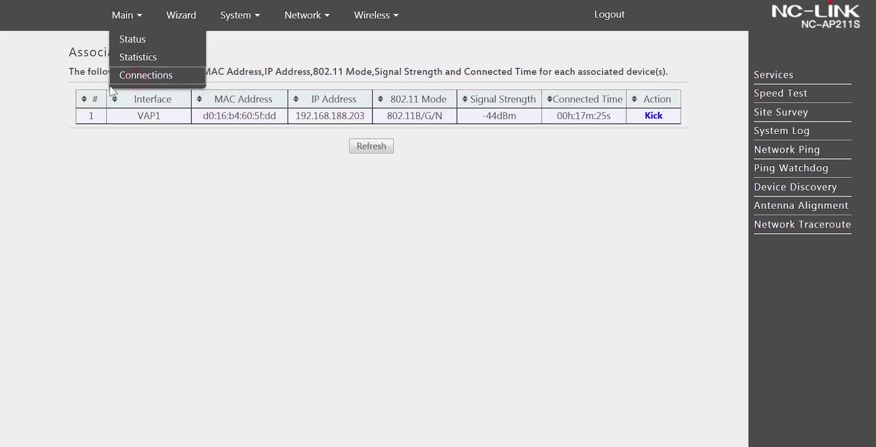
{"action": "left_click", "coordinate": [180, 16]}
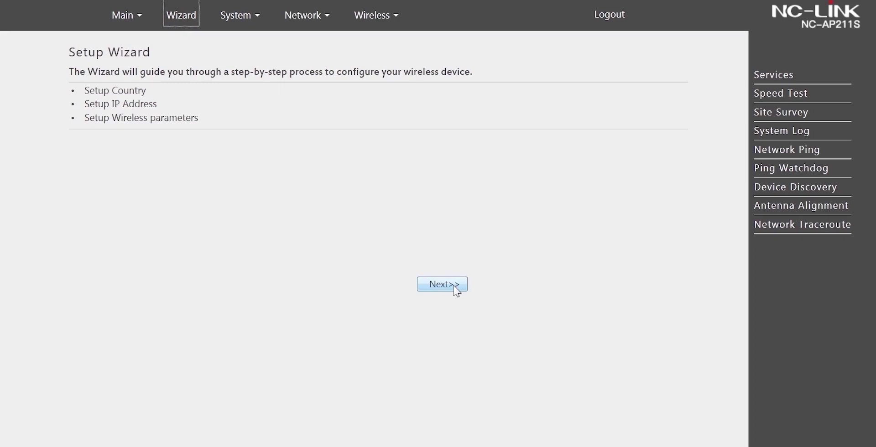
Set the country to No Country and advance past the IP address step to wireless parameters
{"action": "left_click", "coordinate": [457, 291]}
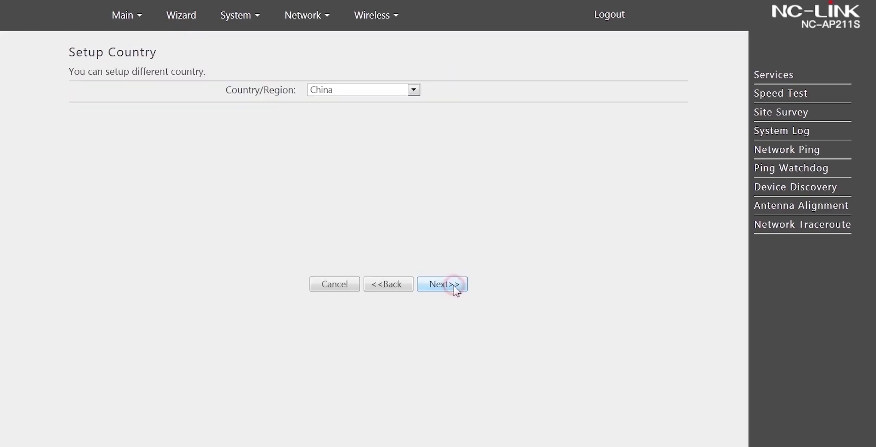
{"action": "left_click", "coordinate": [414, 91]}
{"action": "left_click_drag", "start_coordinate": [413, 170], "coordinate": [418, 116]}
{"action": "left_click", "coordinate": [386, 102]}
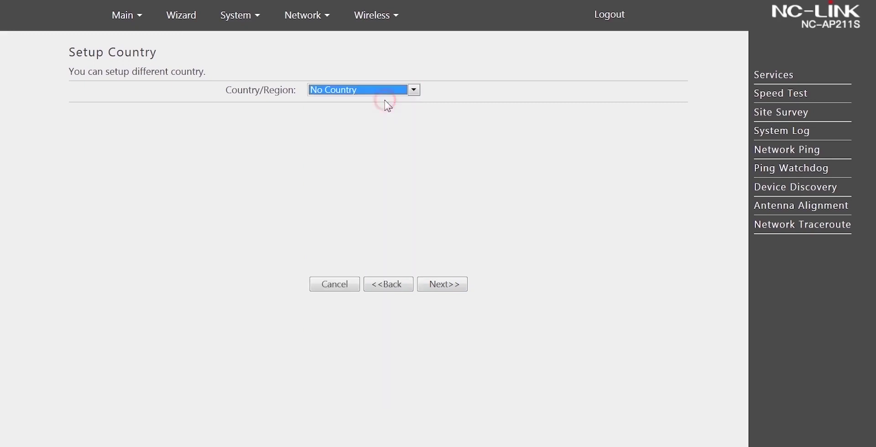
{"action": "left_click", "coordinate": [457, 285]}
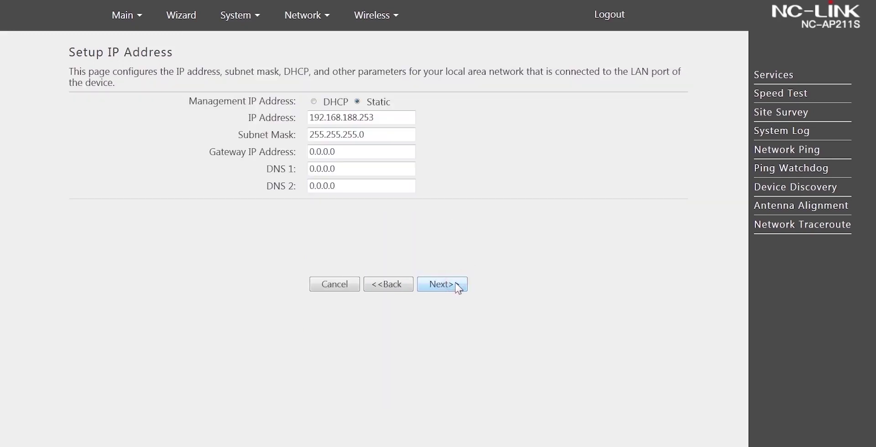
{"action": "left_click", "coordinate": [458, 287]}
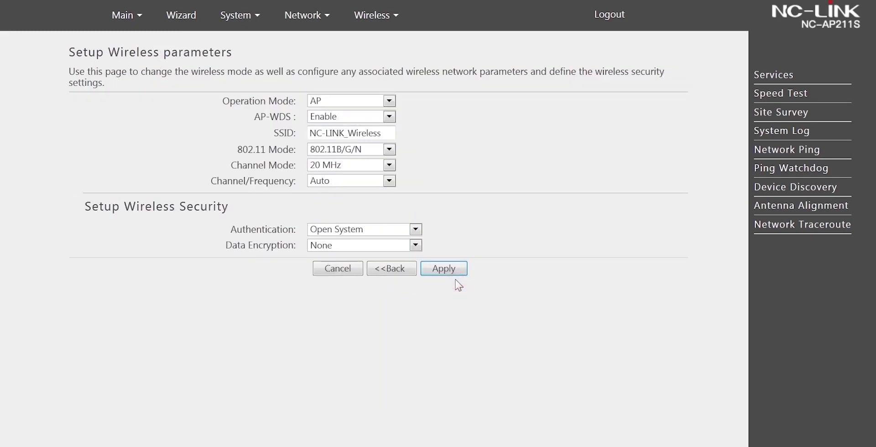
Try Wireless Client and Mesh operation modes, settling on AP Repeater
{"action": "left_click", "coordinate": [390, 102]}
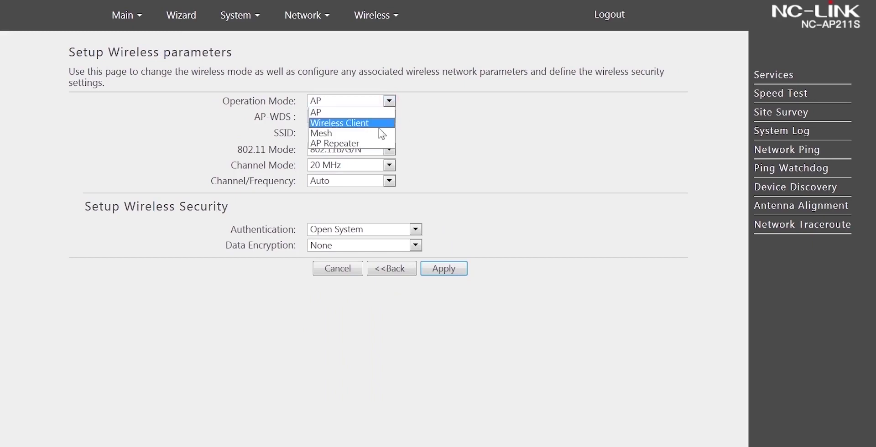
{"action": "left_click", "coordinate": [389, 121]}
{"action": "left_click", "coordinate": [390, 101]}
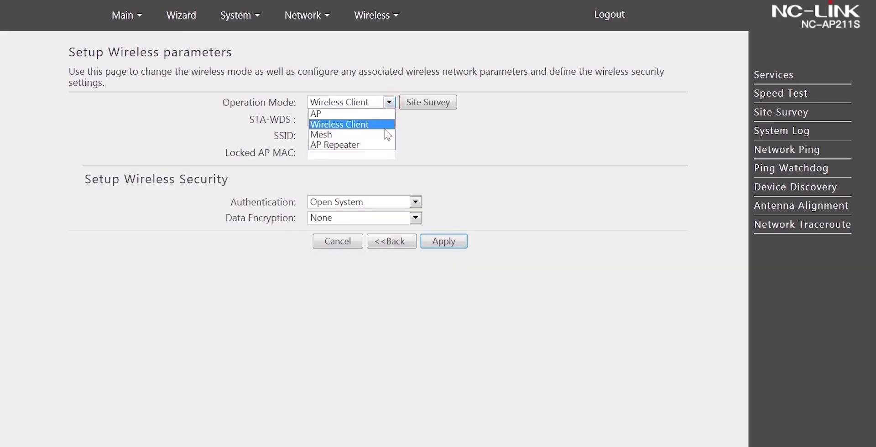
{"action": "left_click", "coordinate": [384, 131]}
{"action": "left_click", "coordinate": [390, 101]}
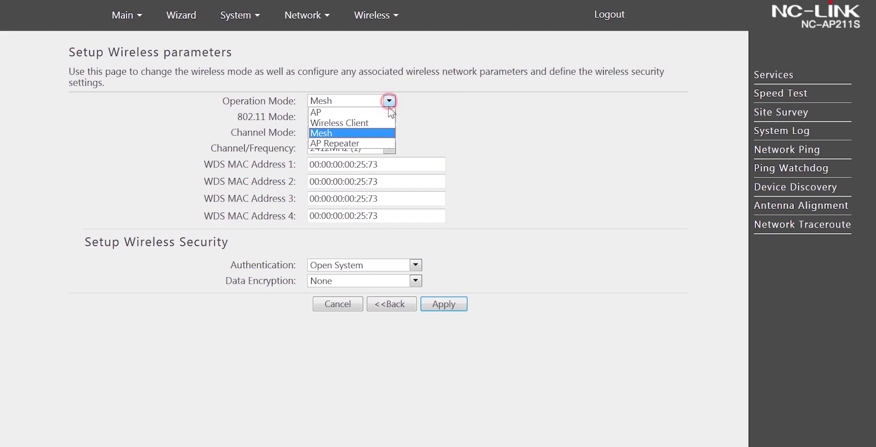
{"action": "left_click", "coordinate": [382, 145]}
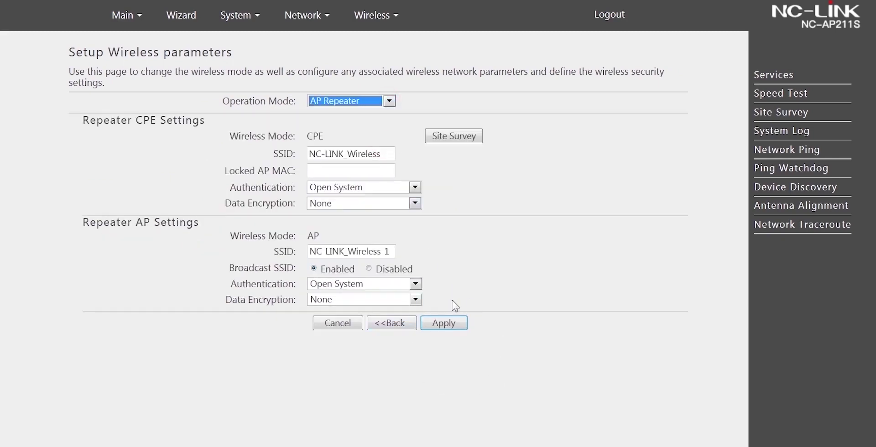
Visit System Settings, switch Network Mode from Bridge to Router, then view the SNMP Settings page
{"action": "left_click", "coordinate": [239, 16]}
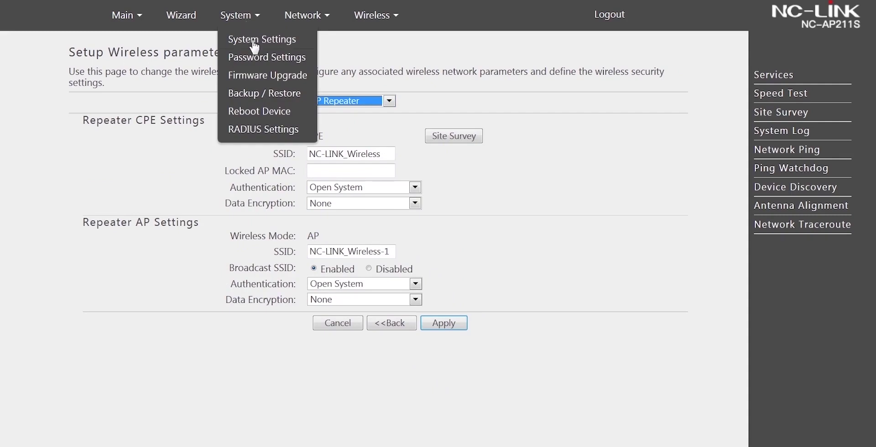
{"action": "left_click", "coordinate": [254, 41]}
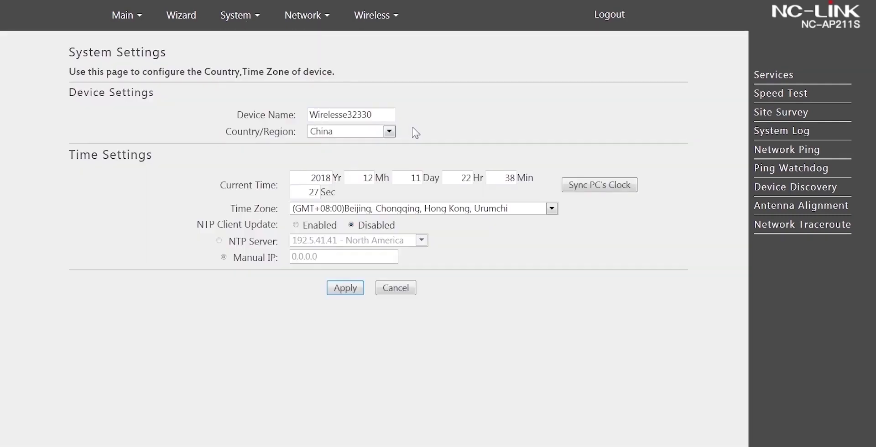
{"action": "left_click", "coordinate": [307, 16]}
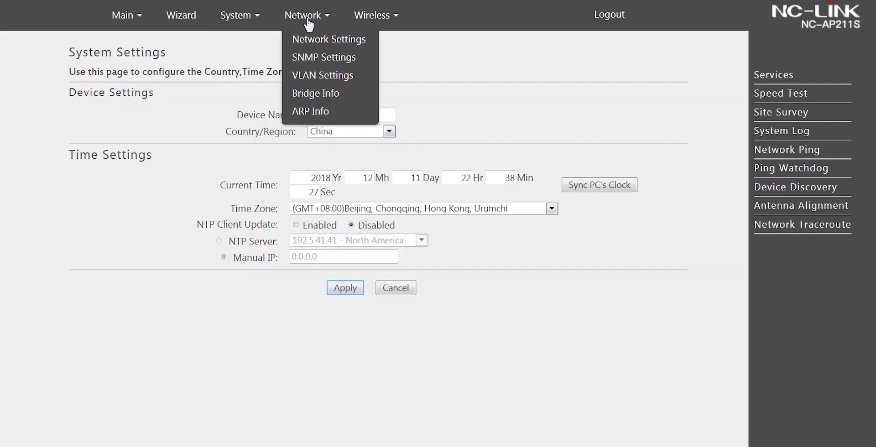
{"action": "left_click", "coordinate": [309, 40]}
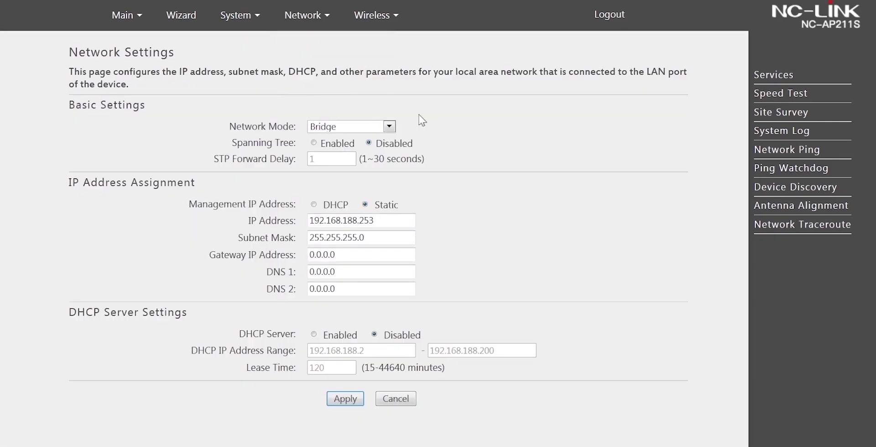
{"action": "left_click", "coordinate": [389, 126]}
{"action": "left_click", "coordinate": [379, 145]}
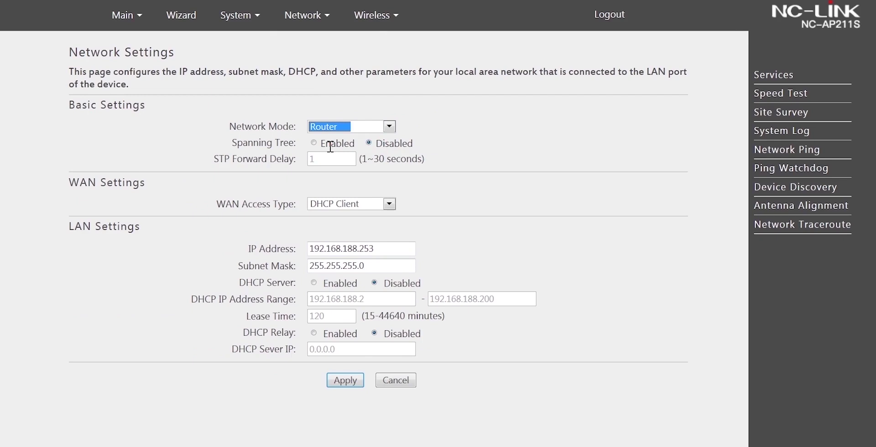
{"action": "left_click", "coordinate": [316, 21]}
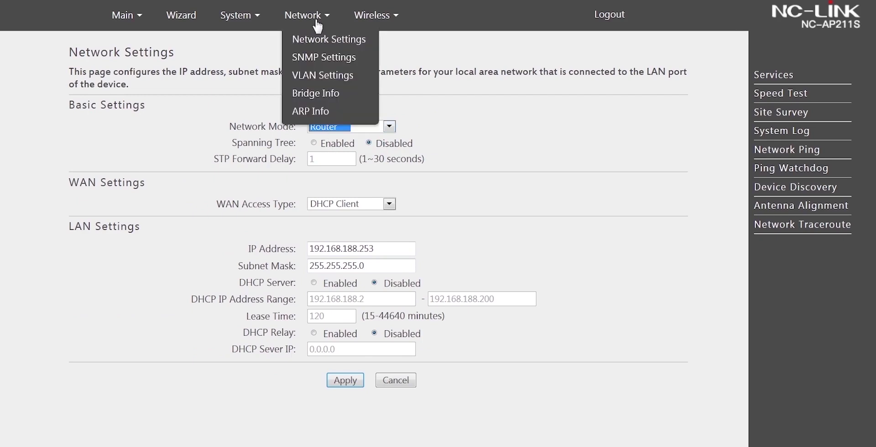
{"action": "left_click", "coordinate": [327, 57]}
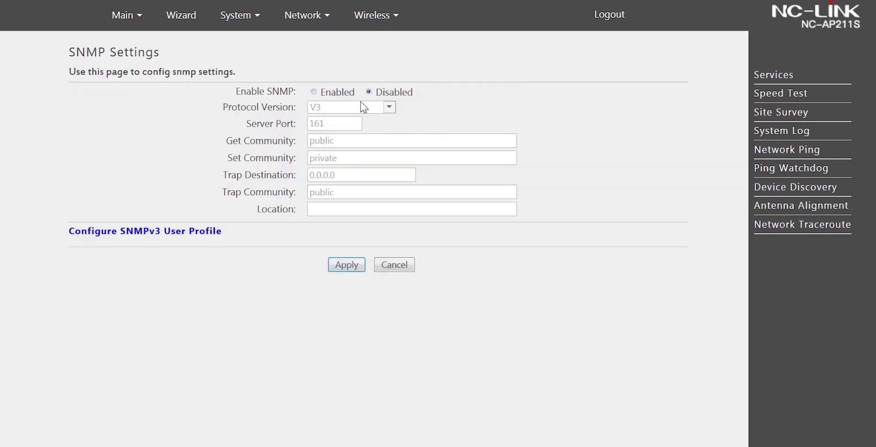
Enable SNMP and set the protocol version to V3 after briefly trying V2
{"action": "left_click", "coordinate": [314, 91]}
{"action": "left_click", "coordinate": [389, 108]}
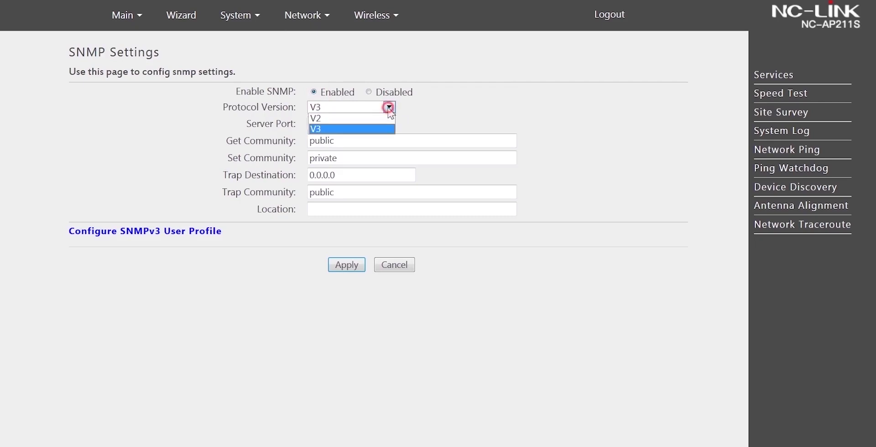
{"action": "left_click", "coordinate": [382, 120]}
{"action": "left_click", "coordinate": [389, 107]}
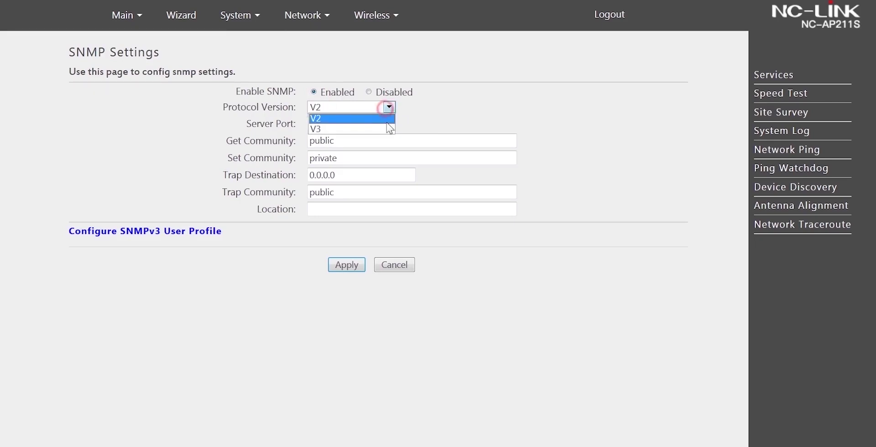
{"action": "left_click", "coordinate": [388, 131]}
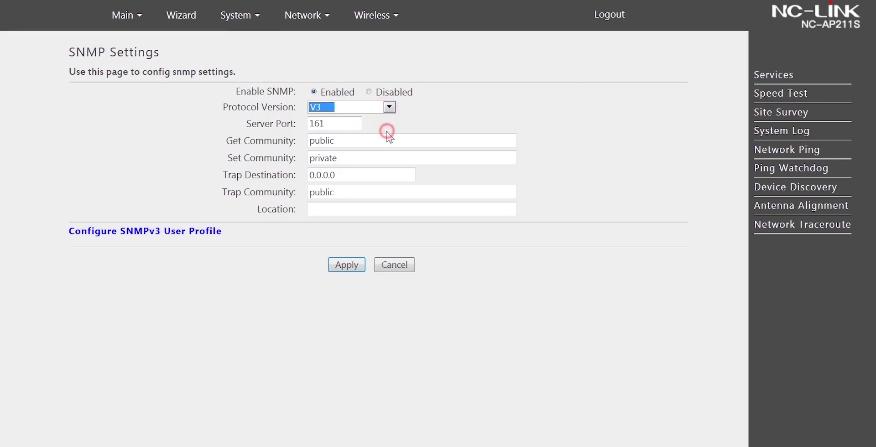
Reveal the SNMPv3 admin and user profile settings and scroll through them
{"action": "left_click", "coordinate": [211, 233]}
{"action": "scroll", "coordinate": [277, 232], "scroll_direction": "down", "scroll_amount": 1}
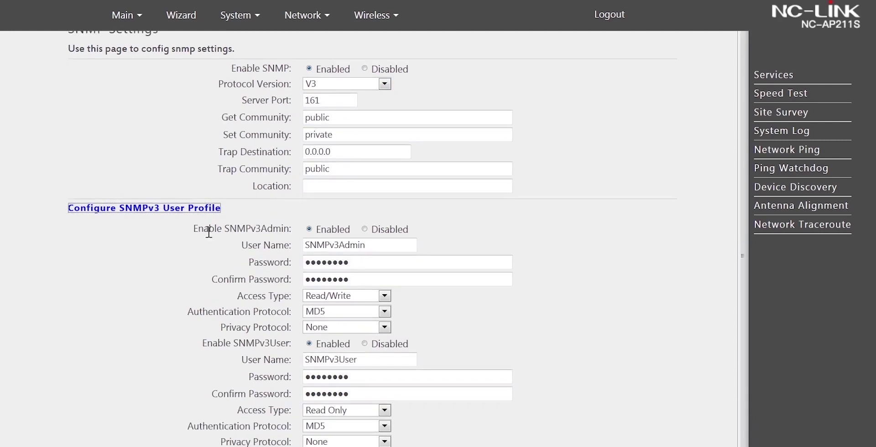
{"action": "left_click", "coordinate": [322, 19]}
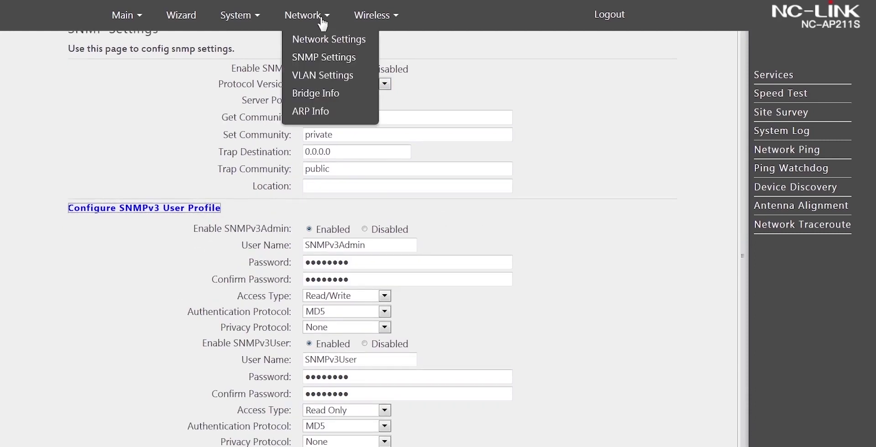
View the Network pages VLAN Settings, Bridge Info and ARP Info in turn
{"action": "left_click", "coordinate": [340, 75]}
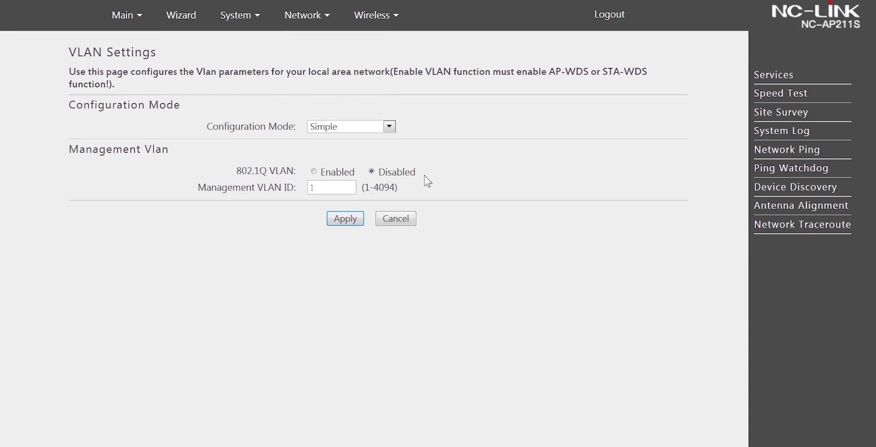
{"action": "left_click", "coordinate": [328, 23]}
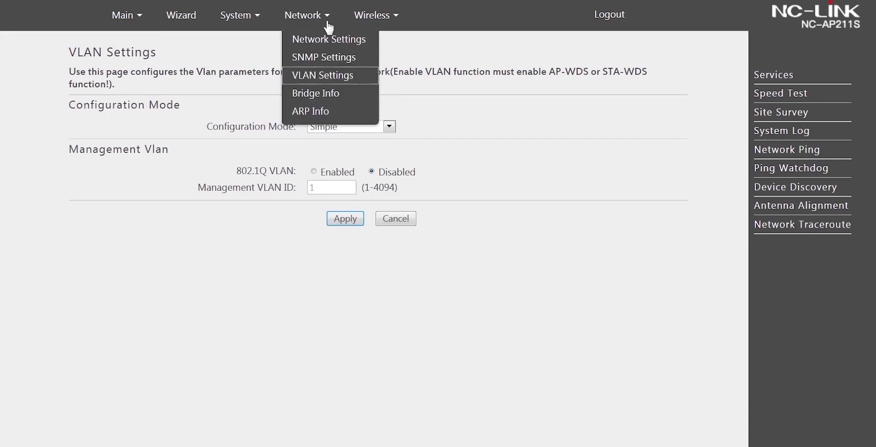
{"action": "left_click", "coordinate": [329, 92]}
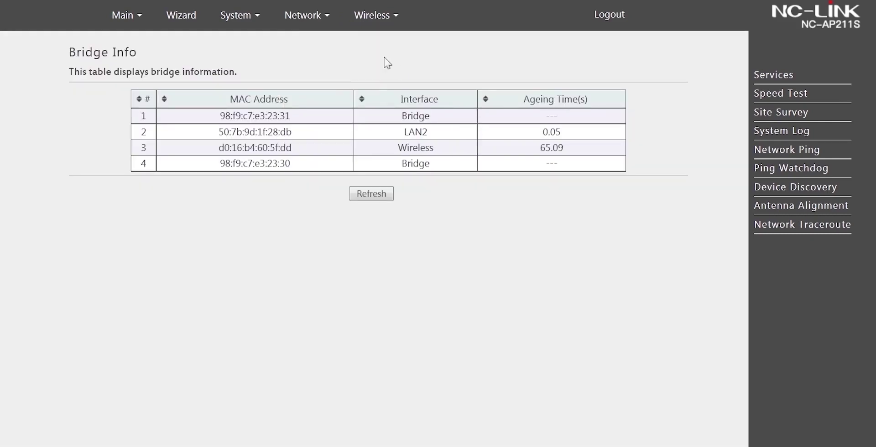
{"action": "left_click", "coordinate": [322, 21]}
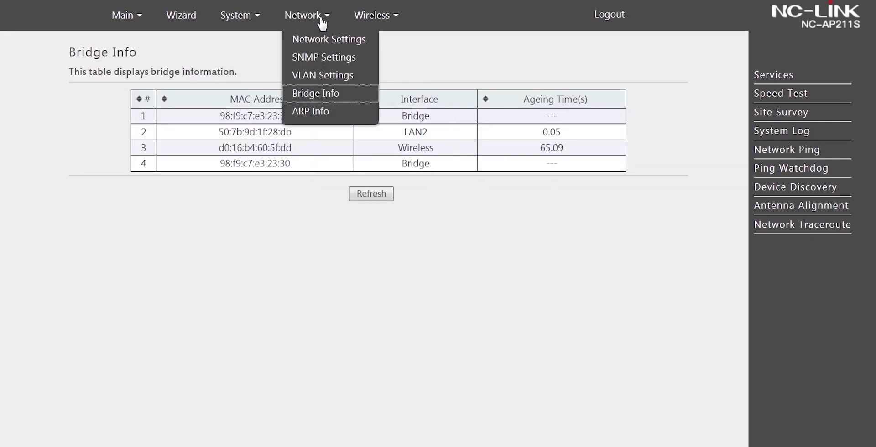
{"action": "left_click", "coordinate": [343, 112]}
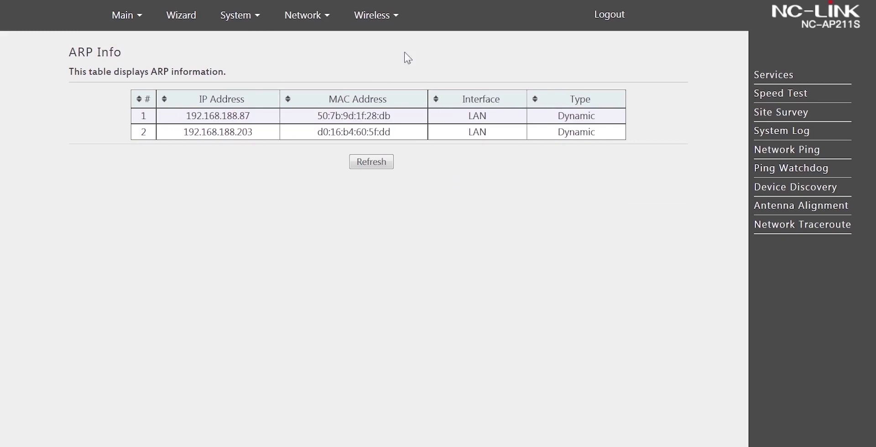
{"action": "left_click", "coordinate": [391, 17]}
Visit Wireless Basic Settings, then the Speed Test, System Log, Network Ping and Ping Watchdog pages
{"action": "left_click", "coordinate": [394, 40]}
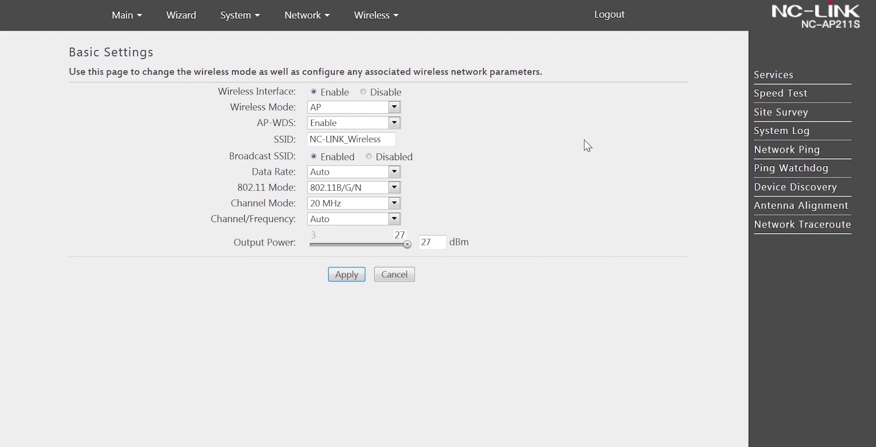
{"action": "left_click", "coordinate": [802, 96]}
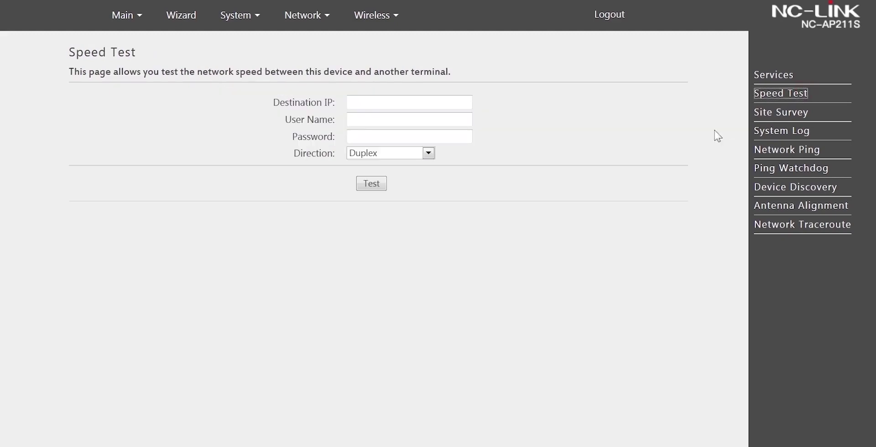
{"action": "left_click", "coordinate": [778, 129]}
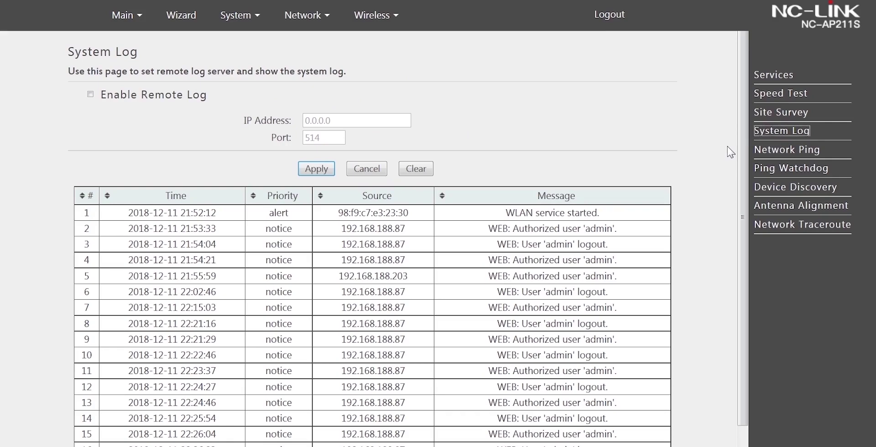
{"action": "left_click", "coordinate": [771, 151]}
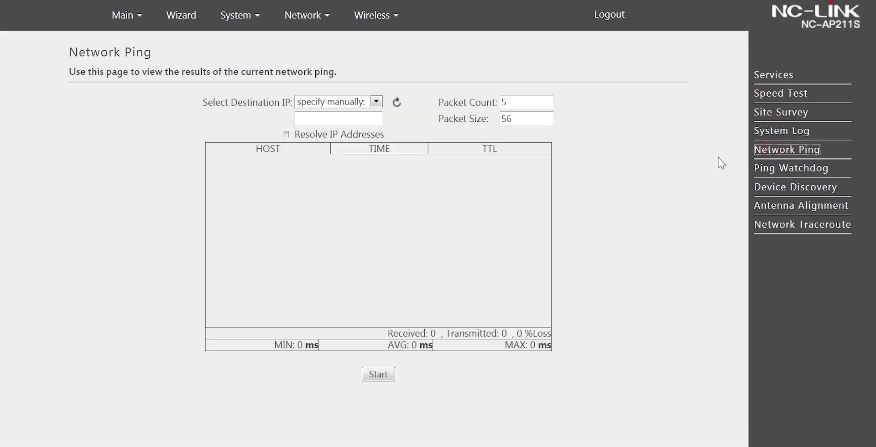
{"action": "left_click", "coordinate": [778, 171]}
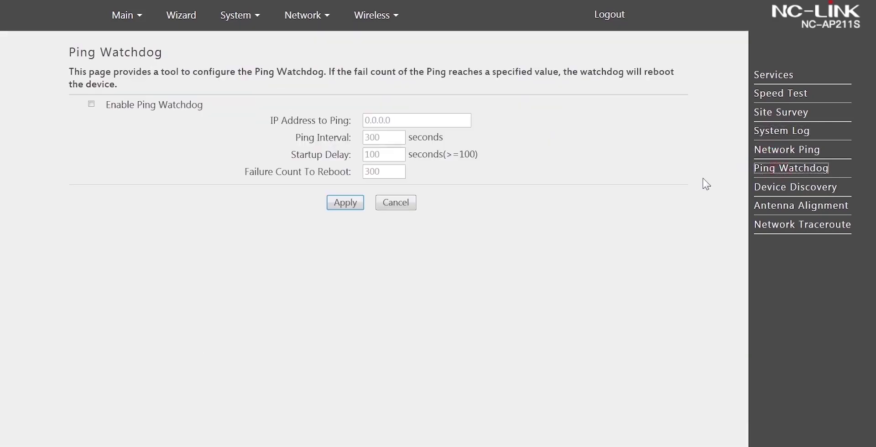